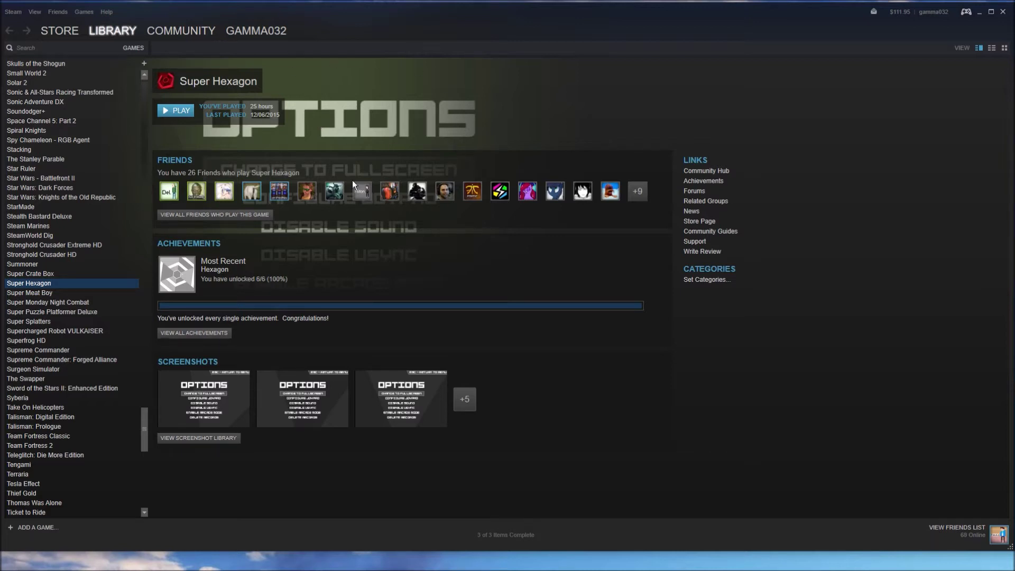
Step: Exit Steam from the Steam menu so it can be relaunched
click(12, 16)
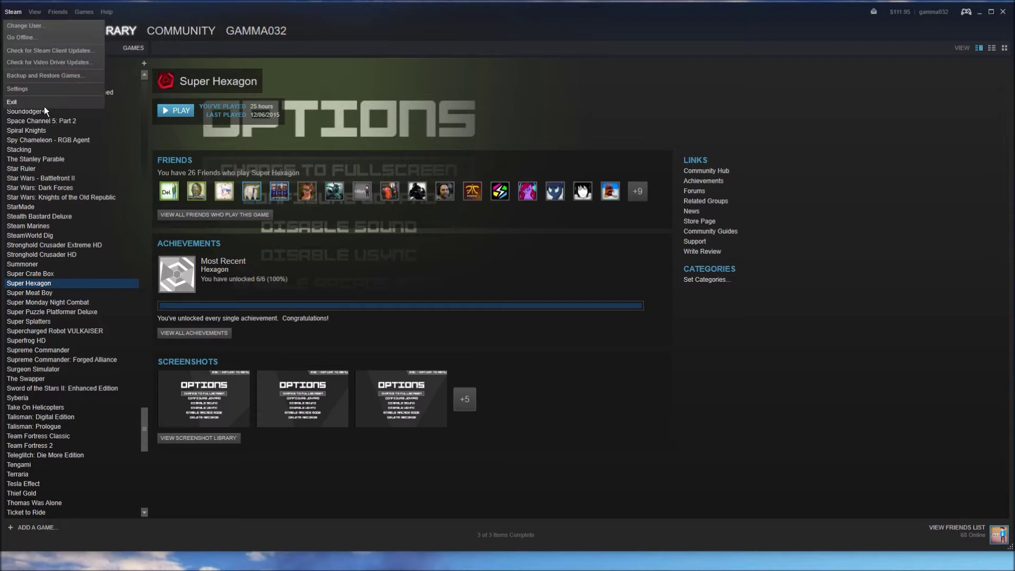
click(838, 225)
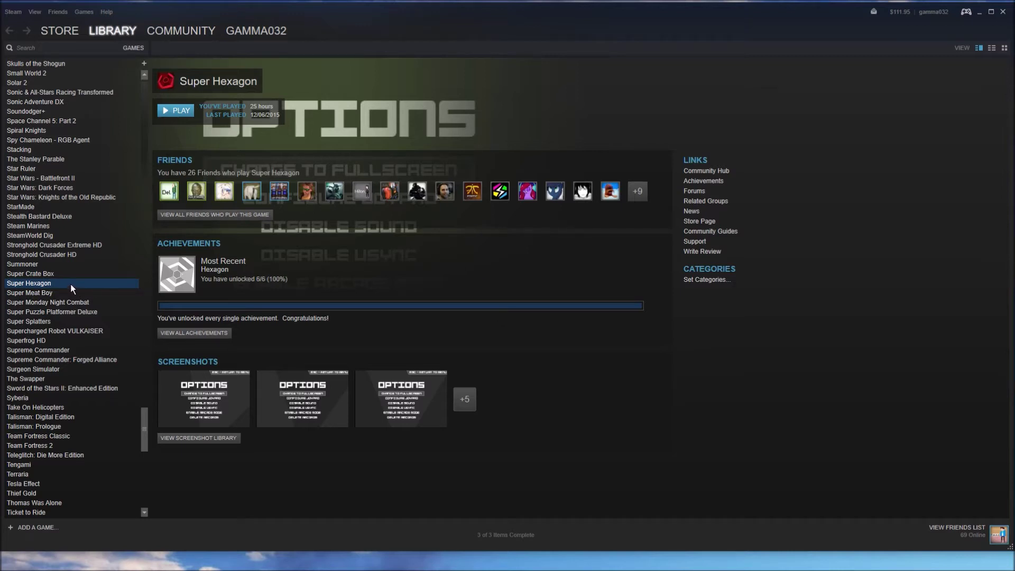
Step: Start verifying Super Hexagon's game cache from Properties > Local Files
mouse_move(100, 31)
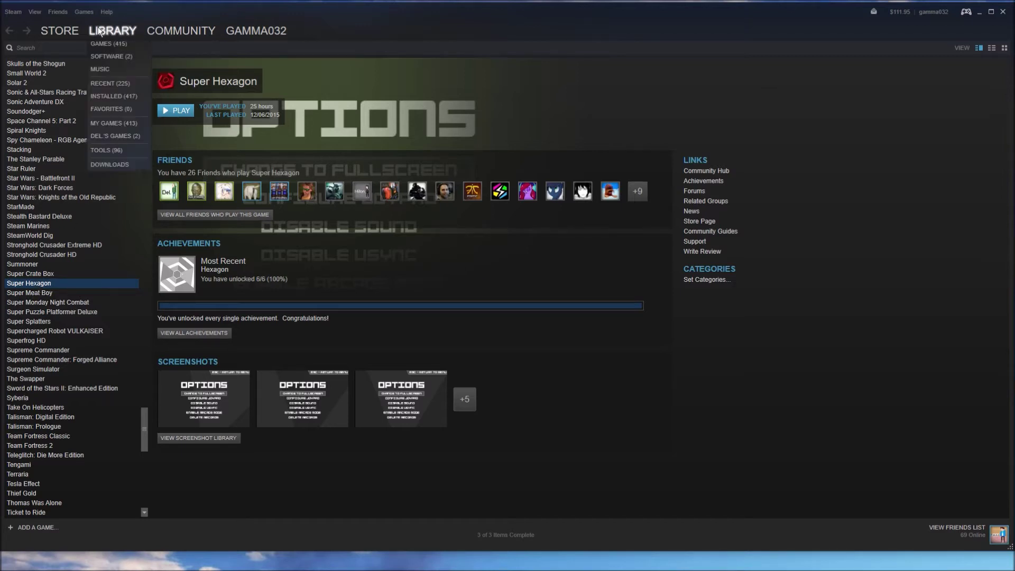
right_click(49, 285)
click(77, 434)
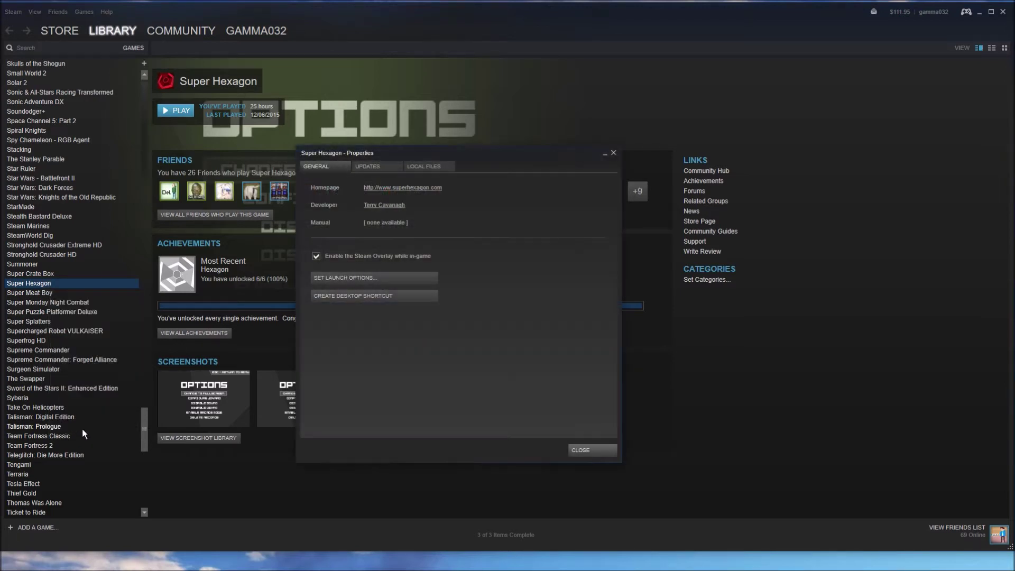
click(424, 172)
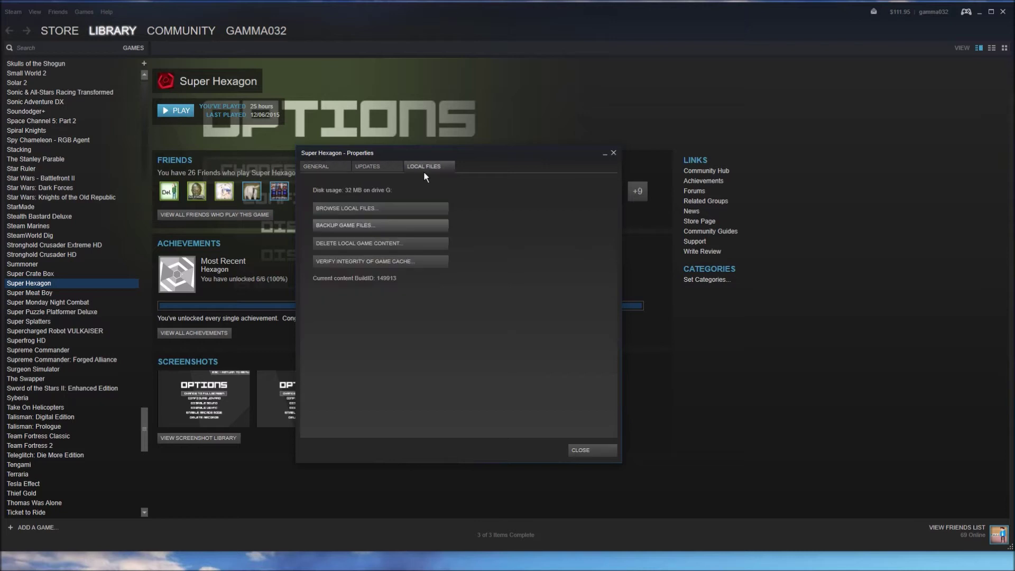
click(383, 264)
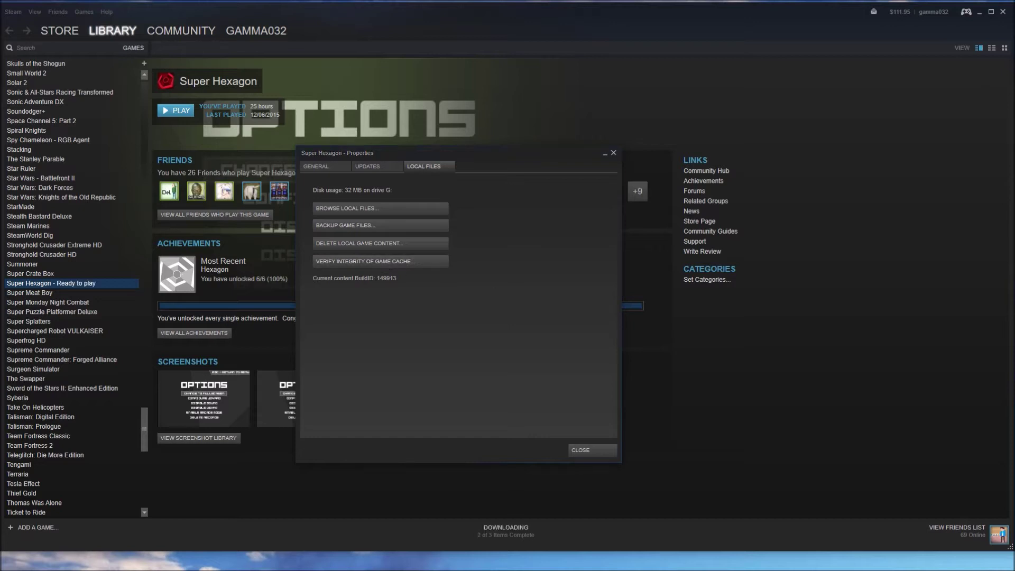
Step: Dismiss the all-files-validated result, close Super Hexagon's Properties, and bring up Chrome
drag(788, 231, 497, 253)
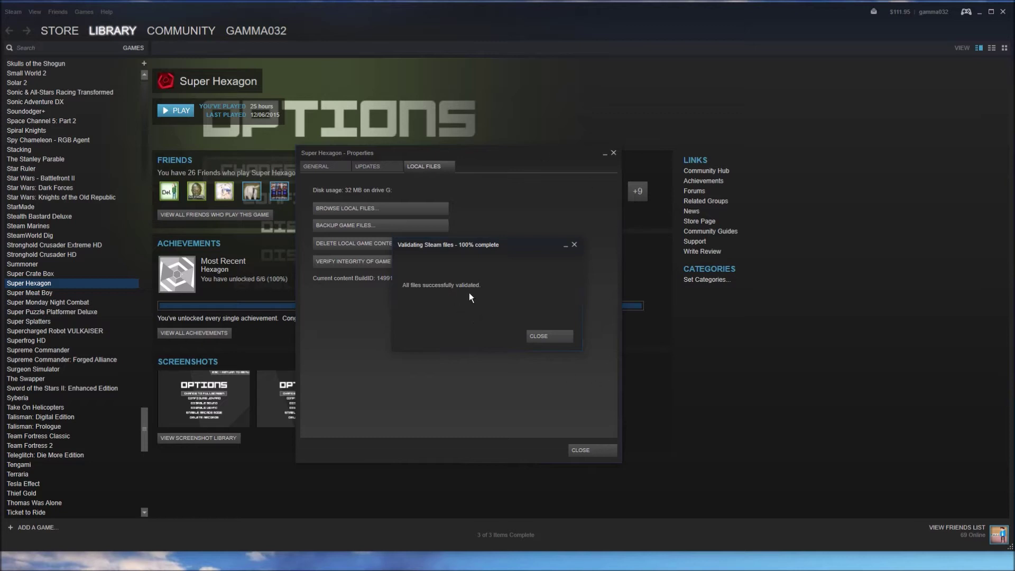
drag(452, 243, 419, 246)
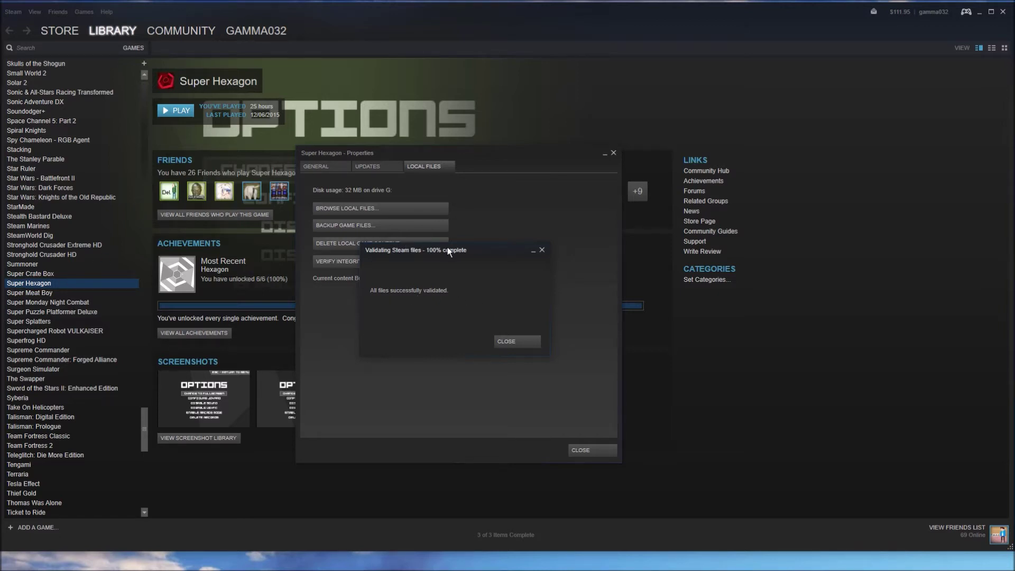
click(521, 341)
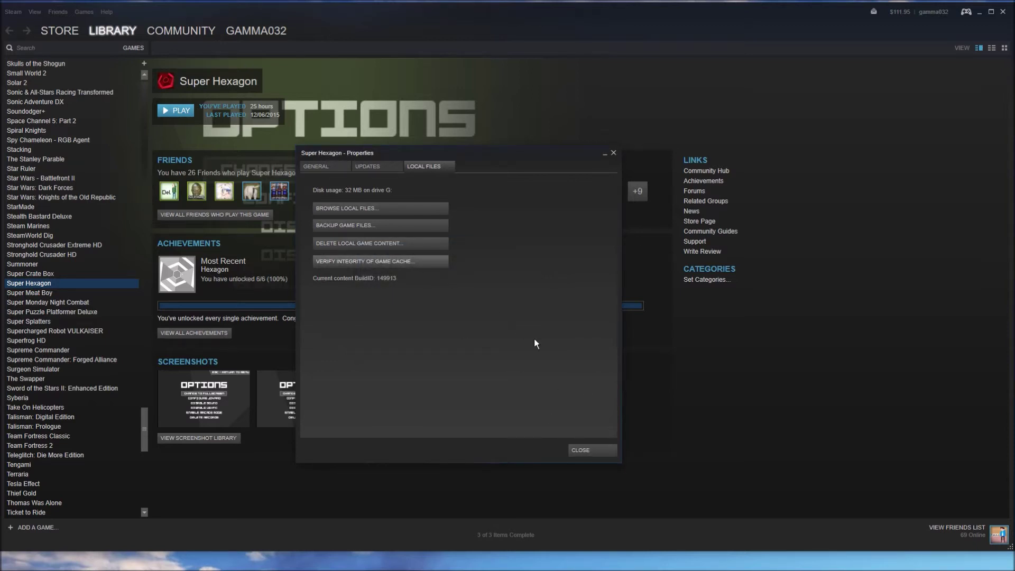
click(584, 452)
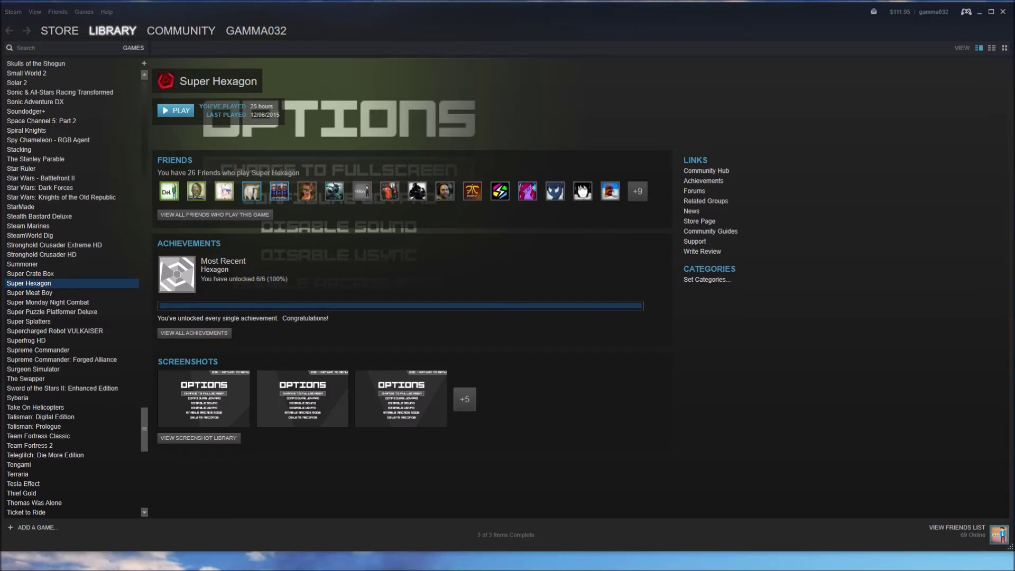
key(super+1)
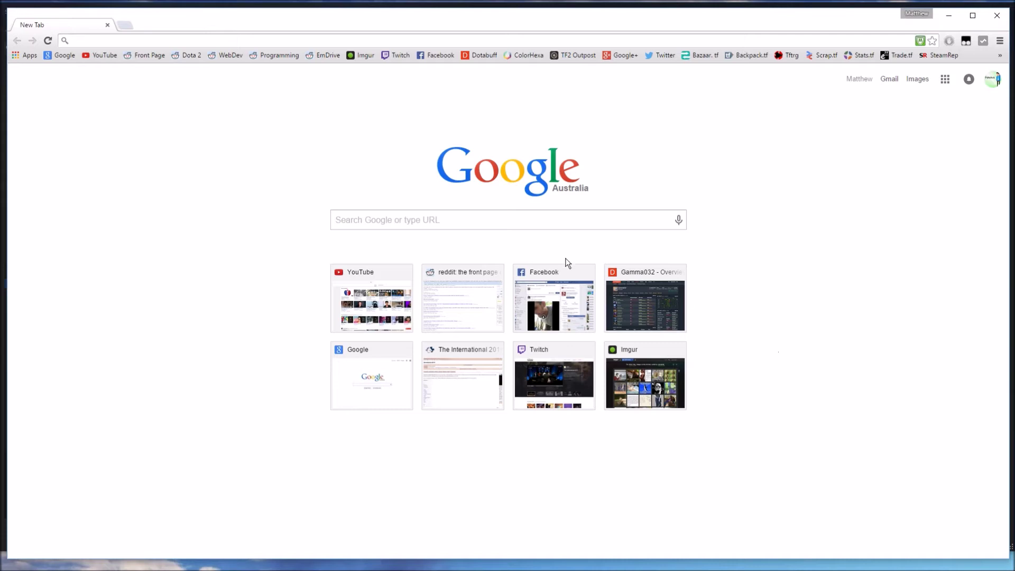
Step: Google 'amd drivers' and open the AMD Drivers + Download Center result
click(338, 210)
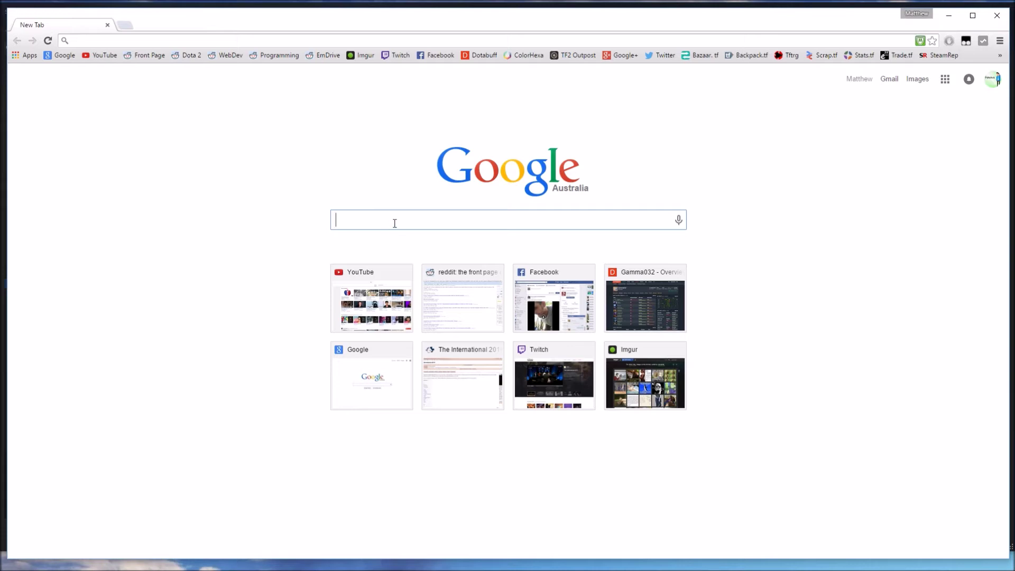
text(amd drivers)
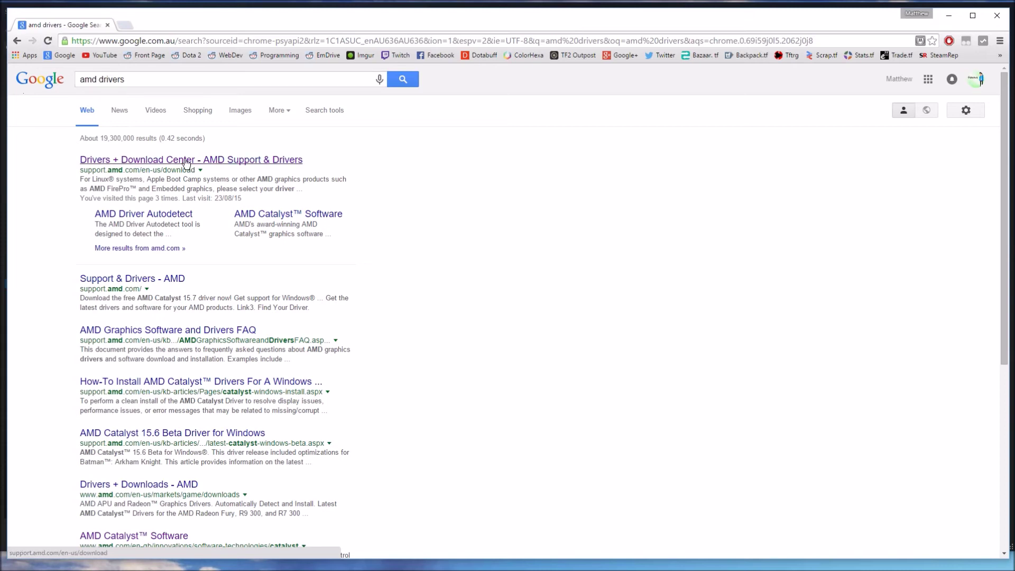
click(190, 161)
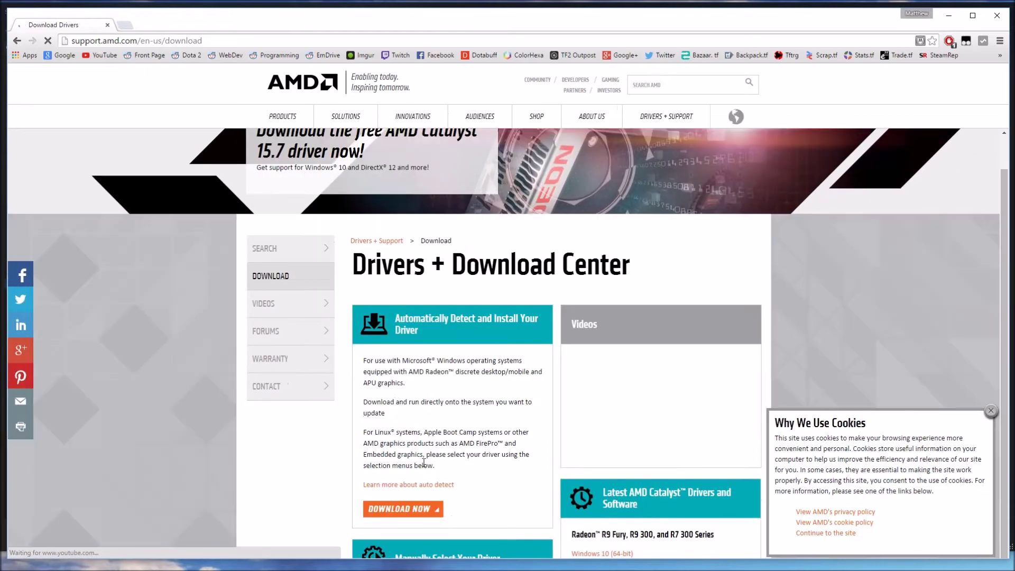
Step: Decline AMD's feedback survey, look over the driver download page, then close Chrome
scroll(407, 497, down, 4)
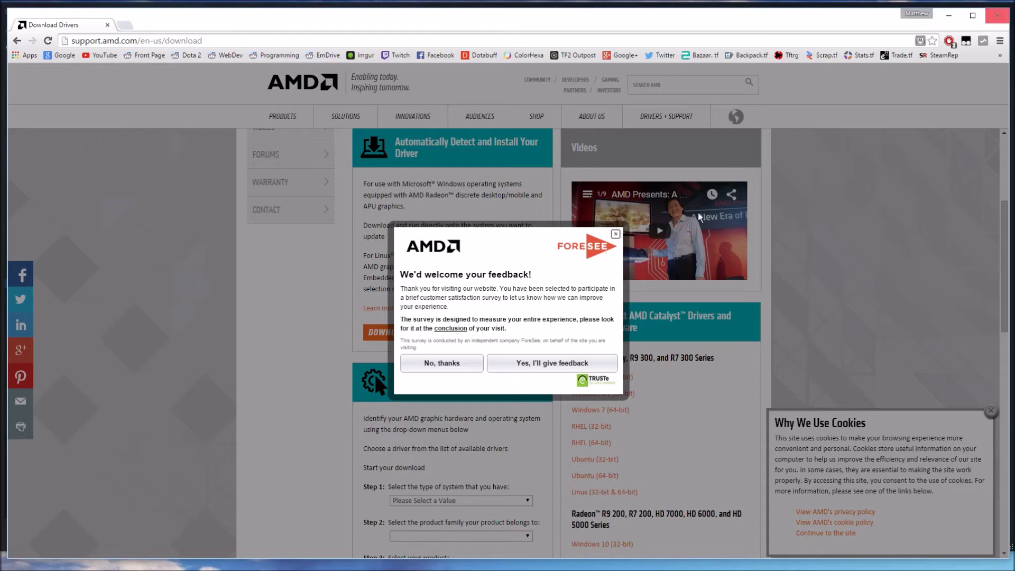
click(956, 64)
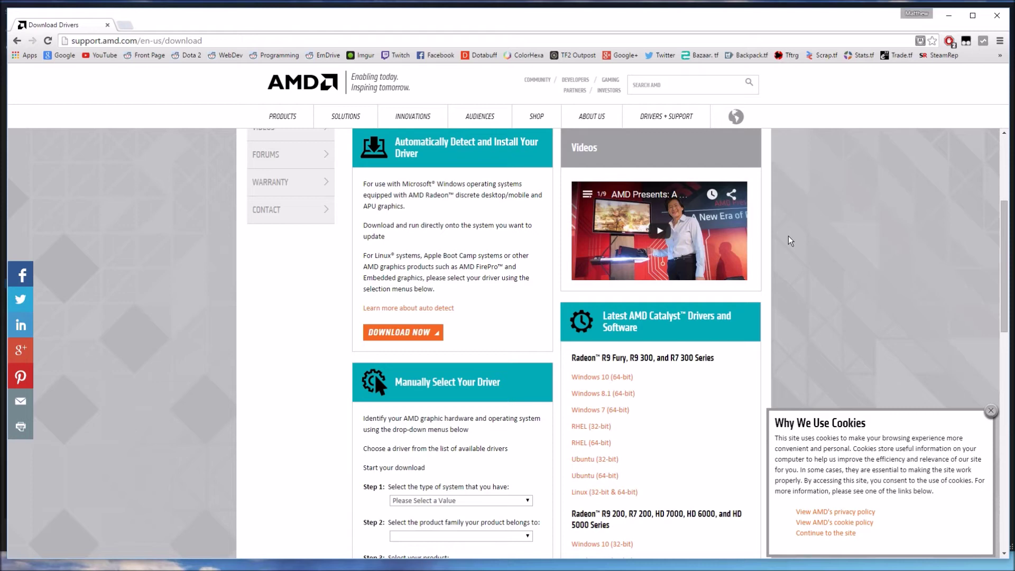
scroll(767, 267, up, 4)
scroll(740, 248, down, 5)
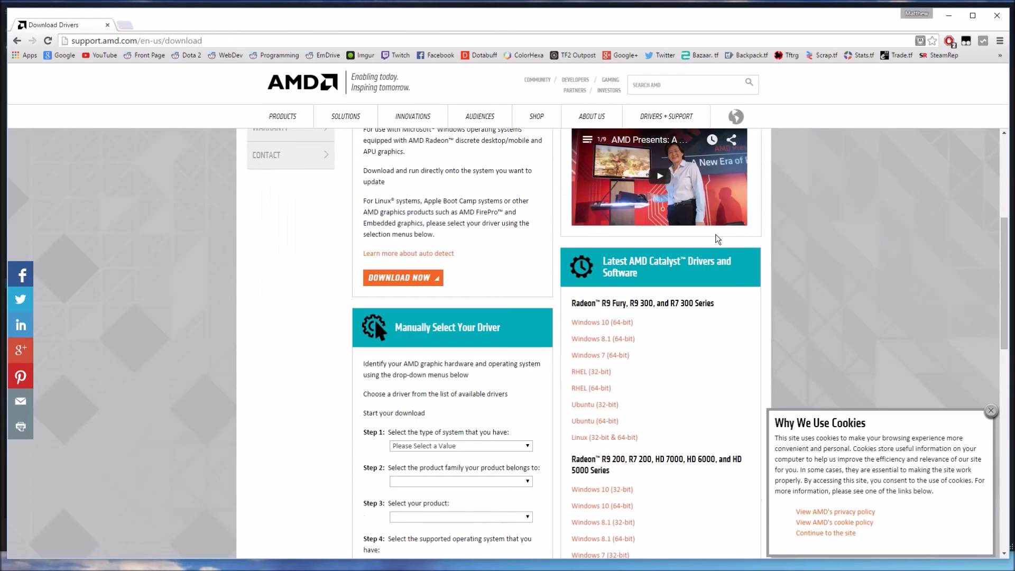
scroll(717, 238, down, 2)
scroll(717, 239, up, 6)
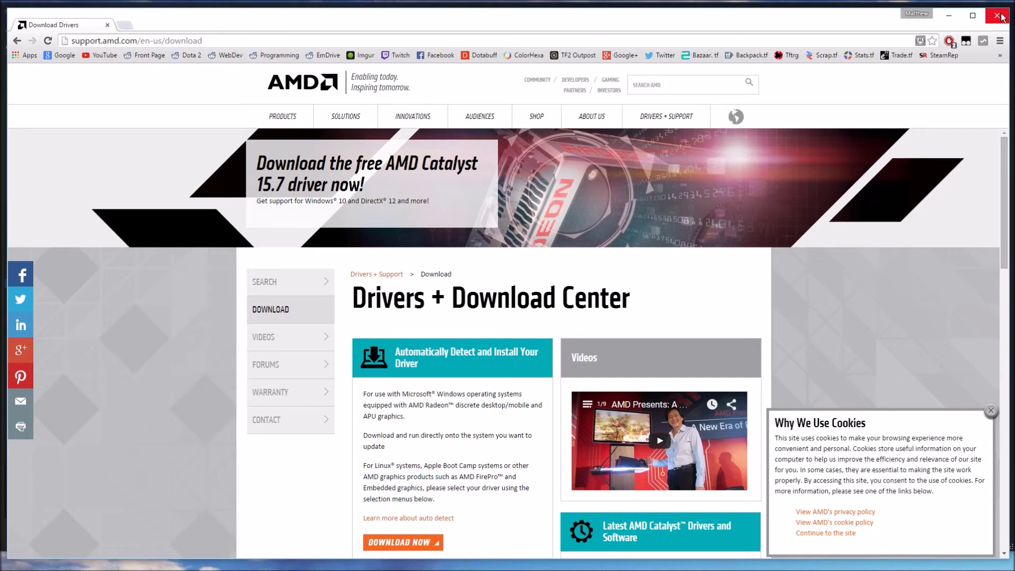
click(997, 16)
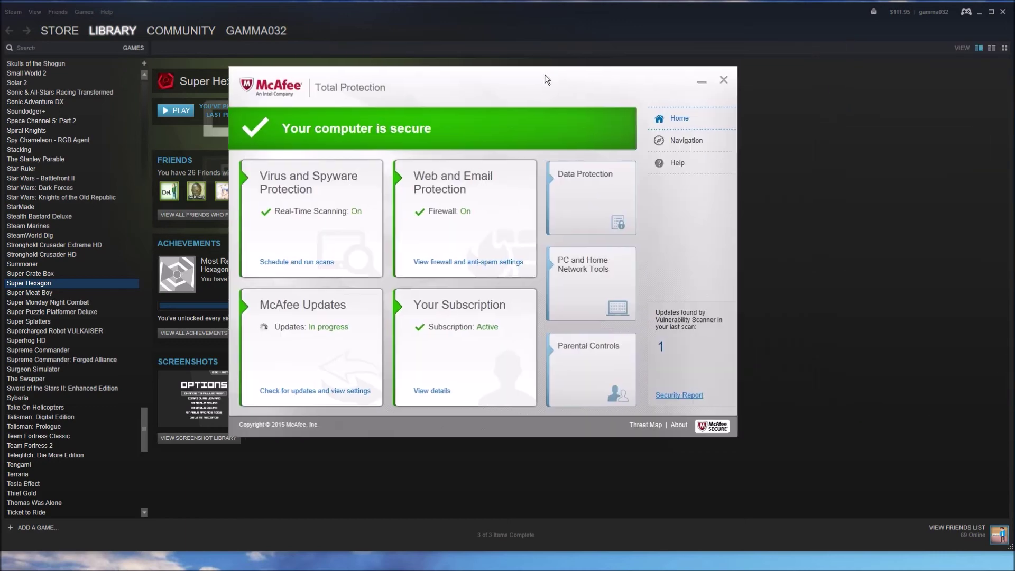
Step: Confirm McAfee's real-time virus scanning and firewall are on, then close McAfee Total Protection
drag(544, 74, 542, 108)
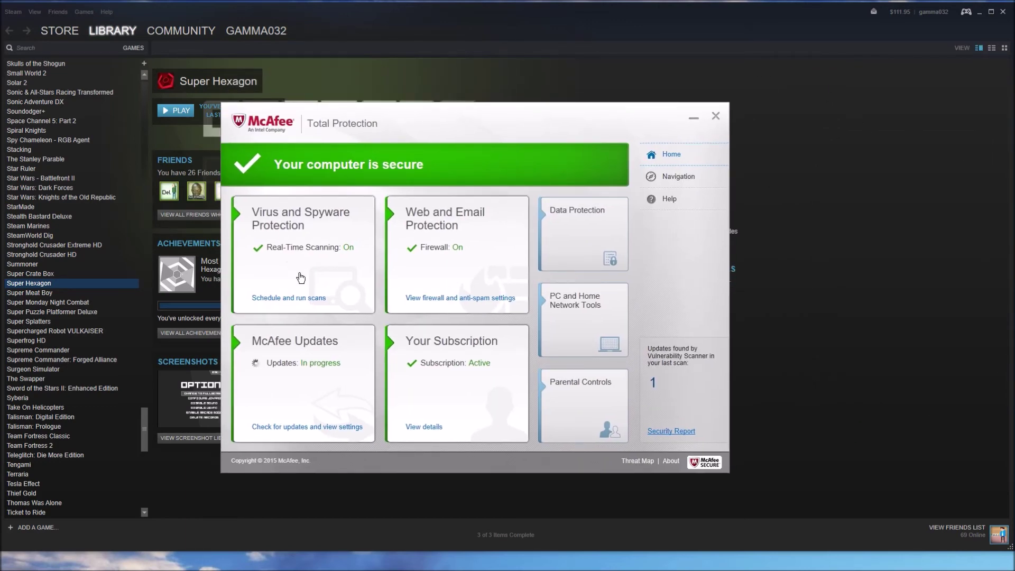
click(300, 276)
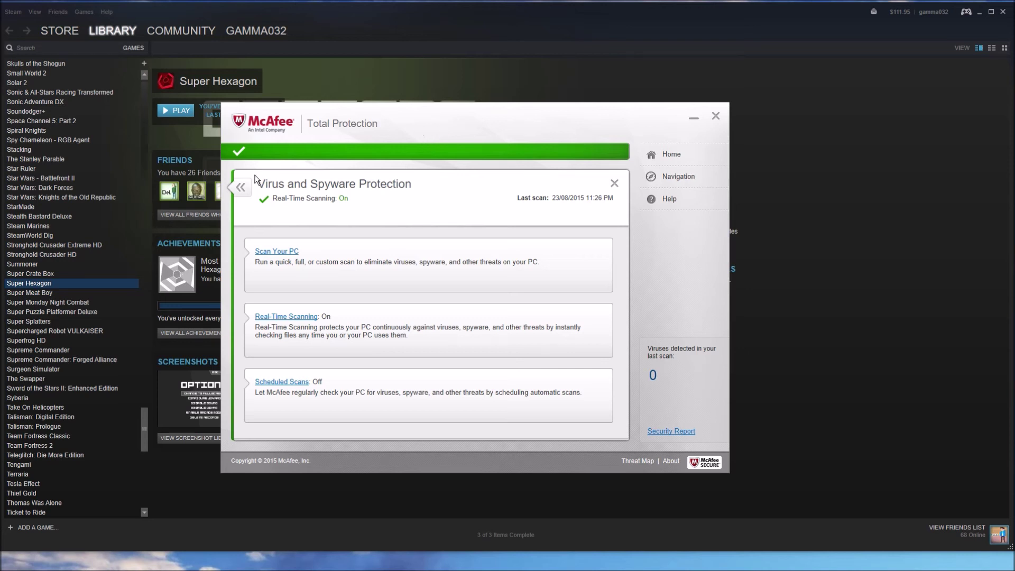
click(240, 189)
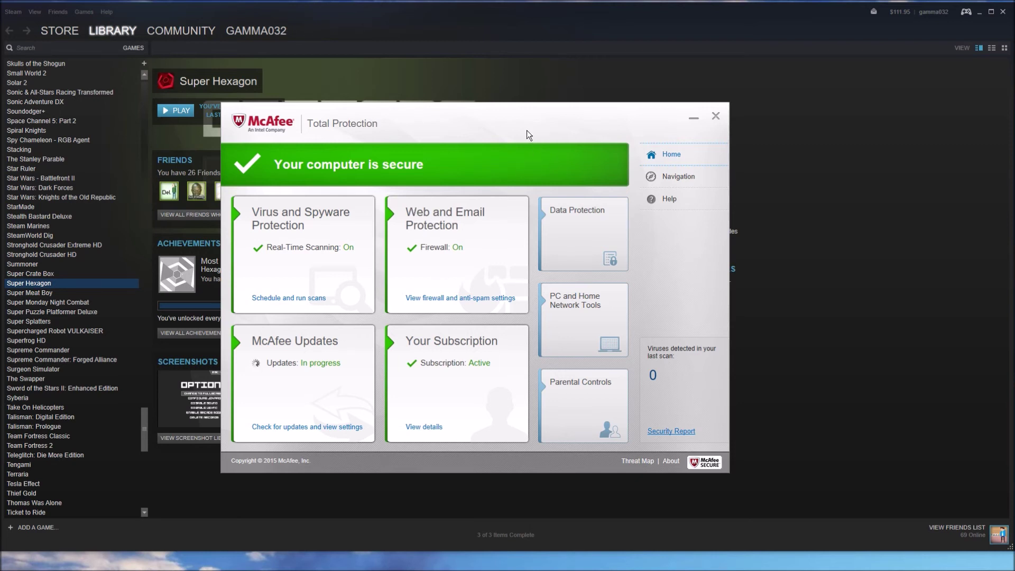
drag(526, 130, 480, 150)
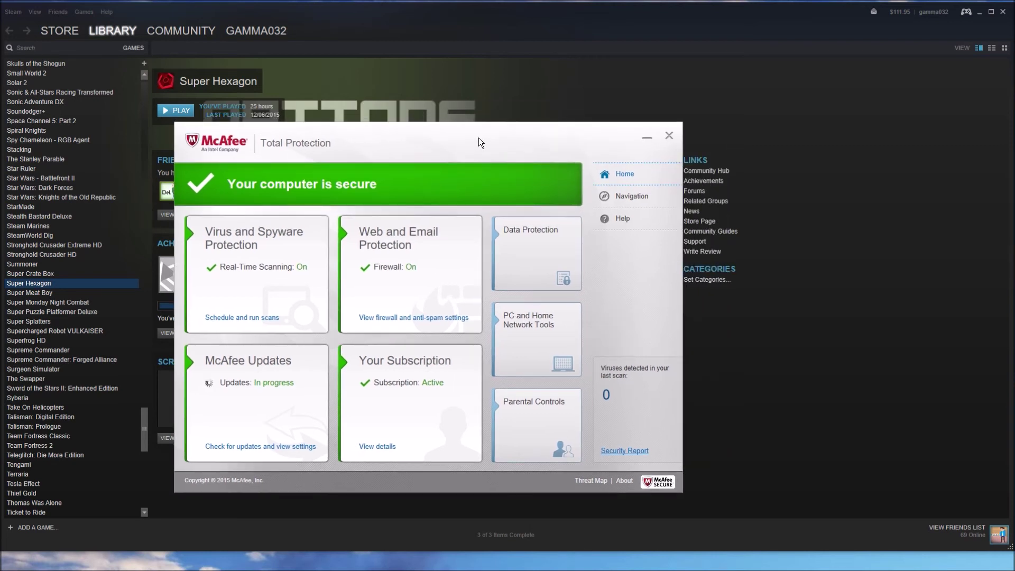
click(668, 137)
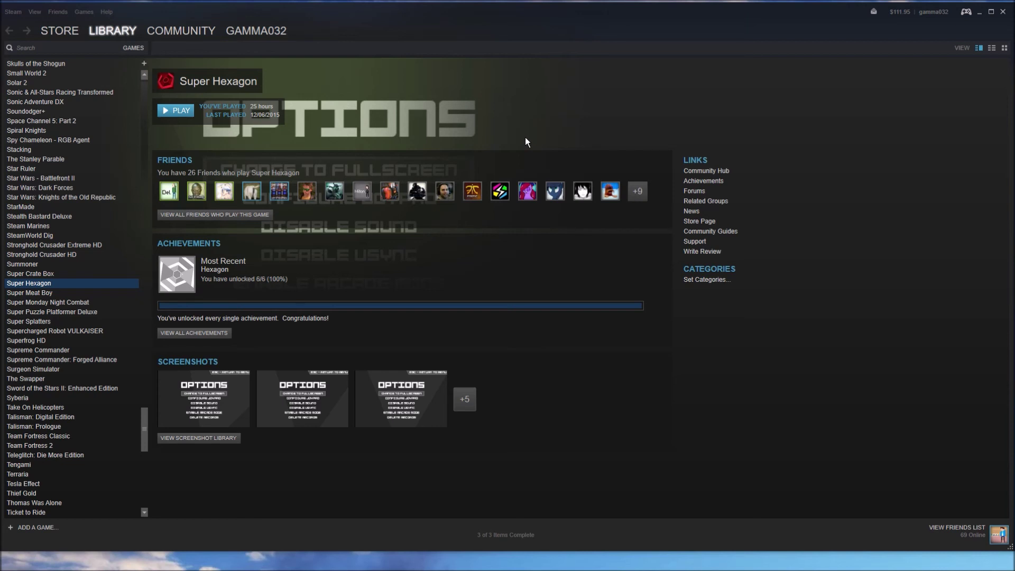
right_click(67, 286)
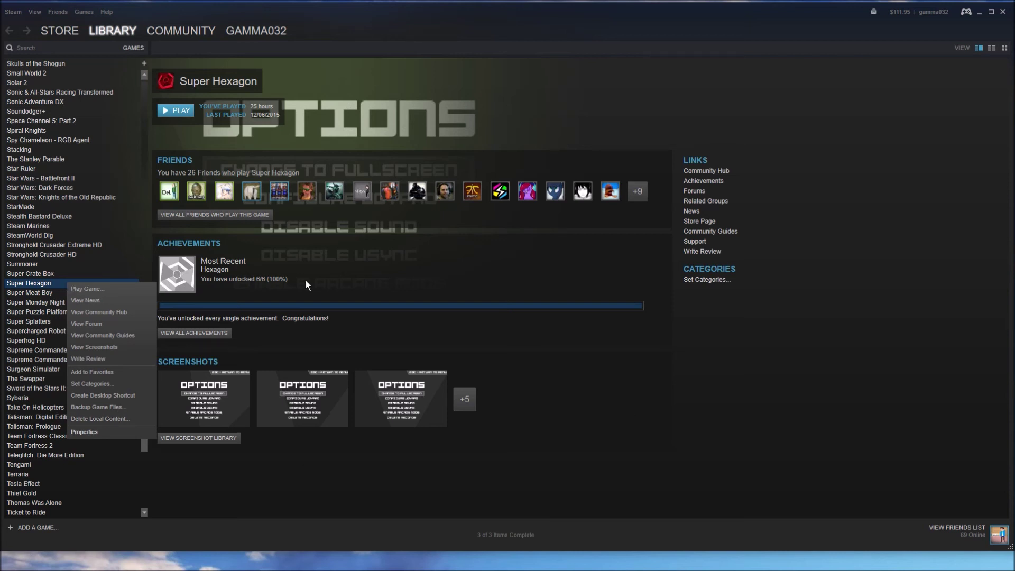
click(393, 331)
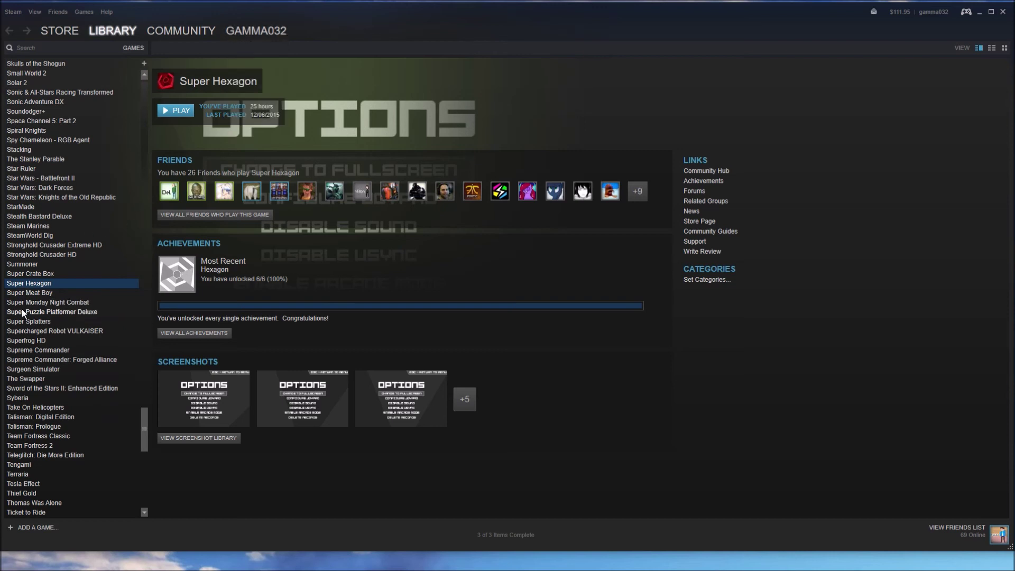
right_click(32, 284)
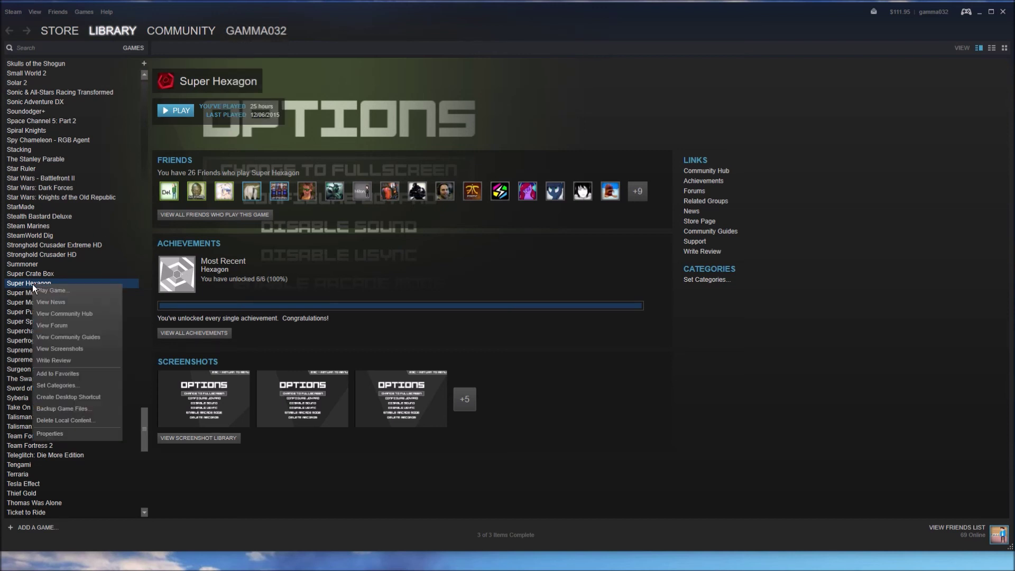
click(91, 434)
click(424, 166)
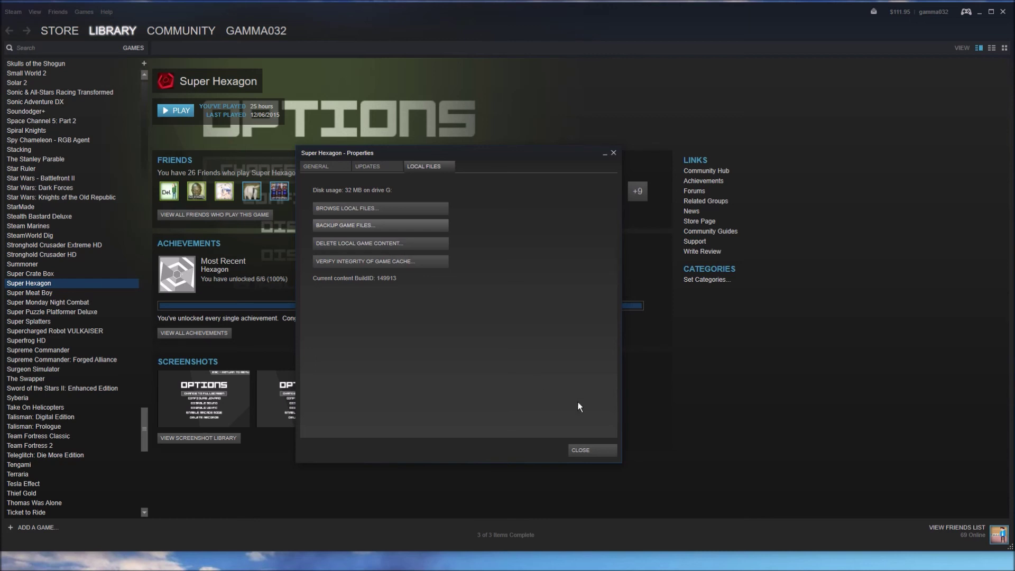
click(603, 450)
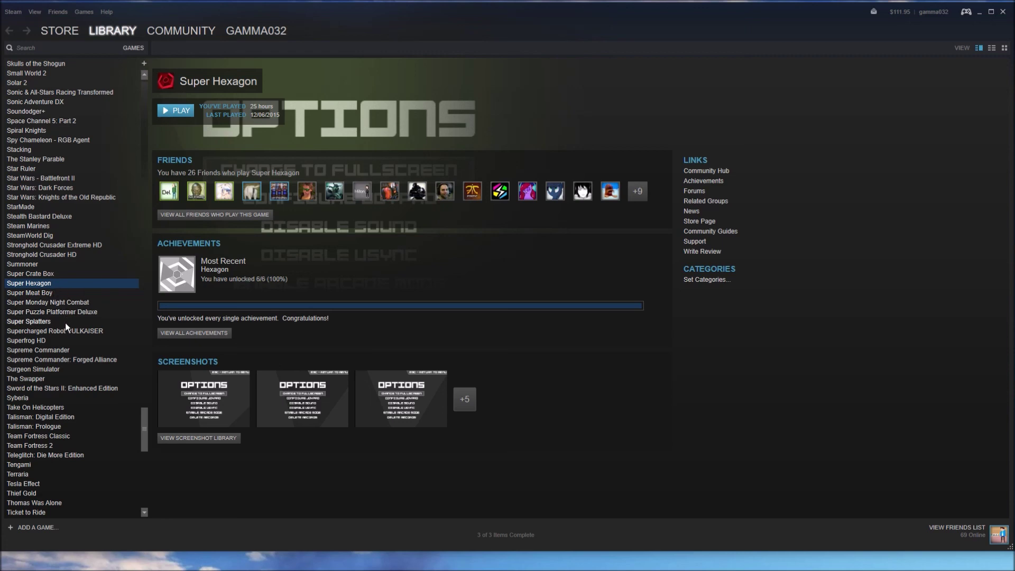
scroll(65, 322, up, 5)
scroll(65, 322, down, 5)
scroll(95, 262, down, 4)
scroll(98, 256, up, 7)
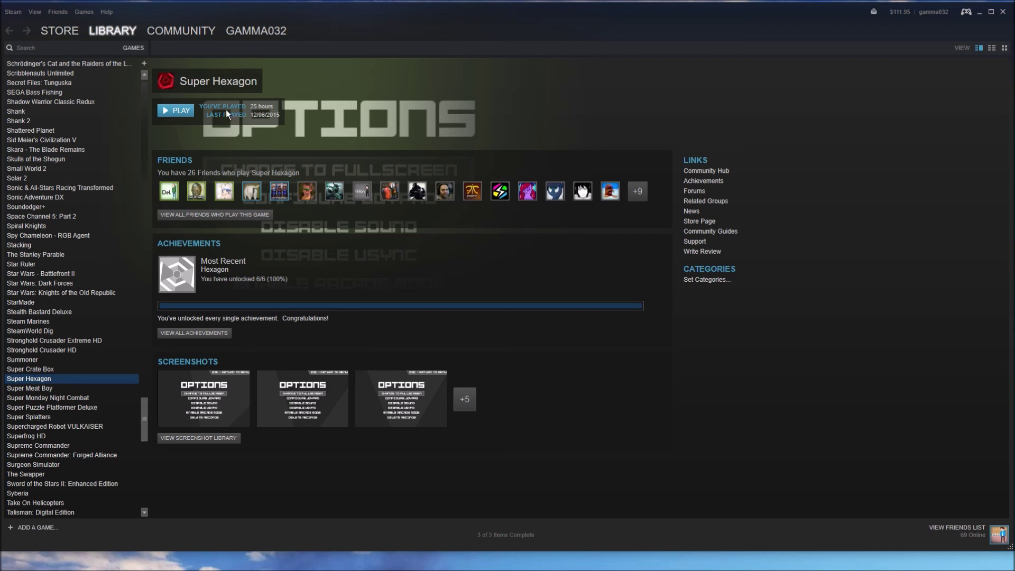
mouse_move(104, 29)
scroll(59, 369, down, 3)
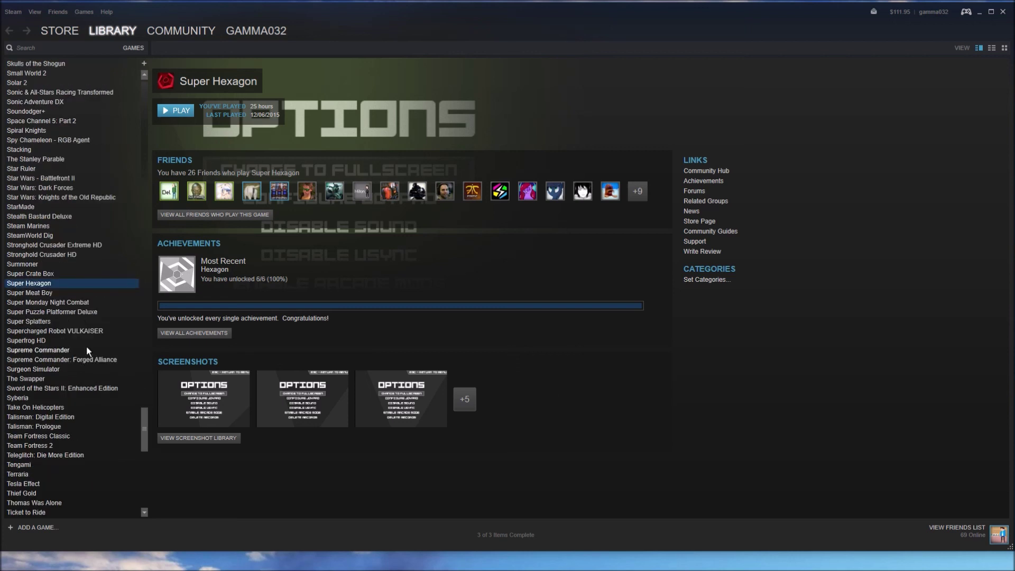